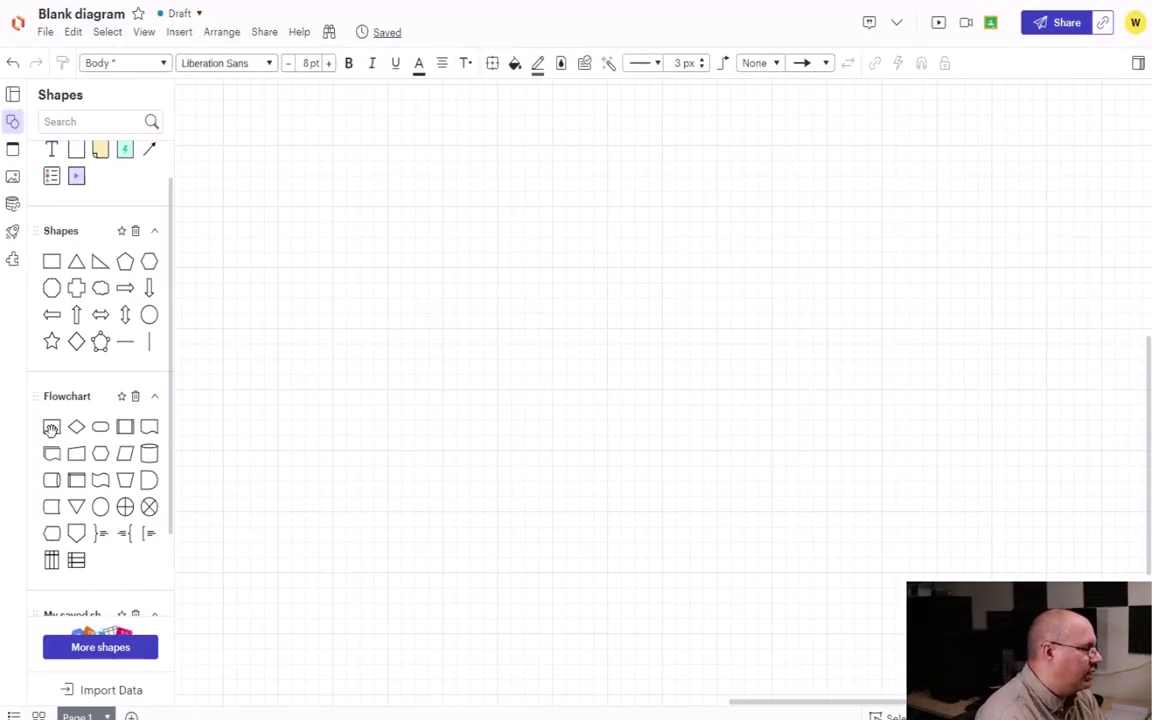
Place a terminator near the top of the canvas labelled Start
left_click_drag(104, 425, 594, 159)
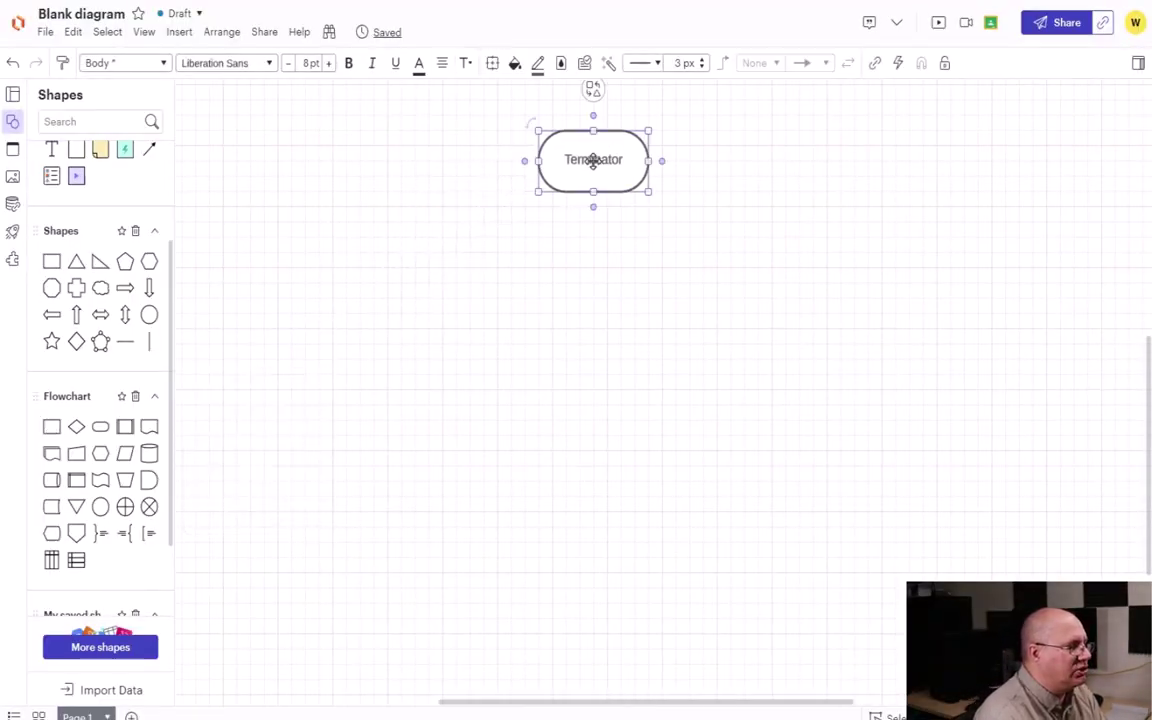
double_click(593, 160)
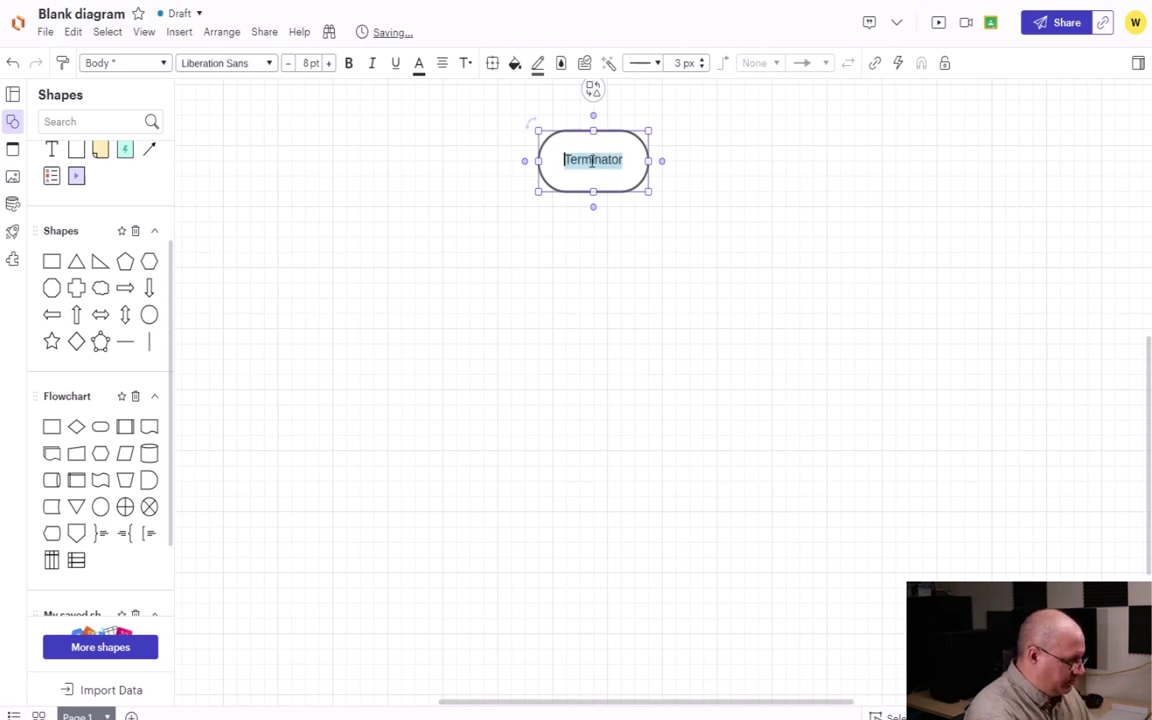
type("Start")
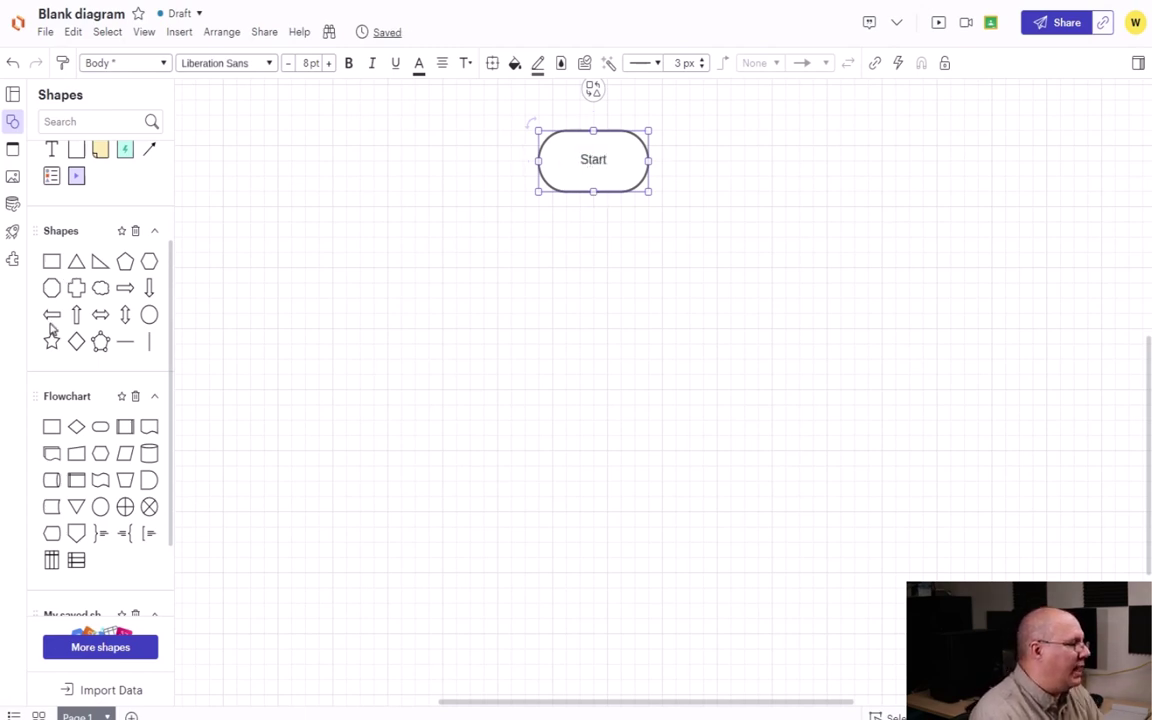
Add a process box below Start labelled continue = "y"
left_click_drag(51, 427, 601, 281)
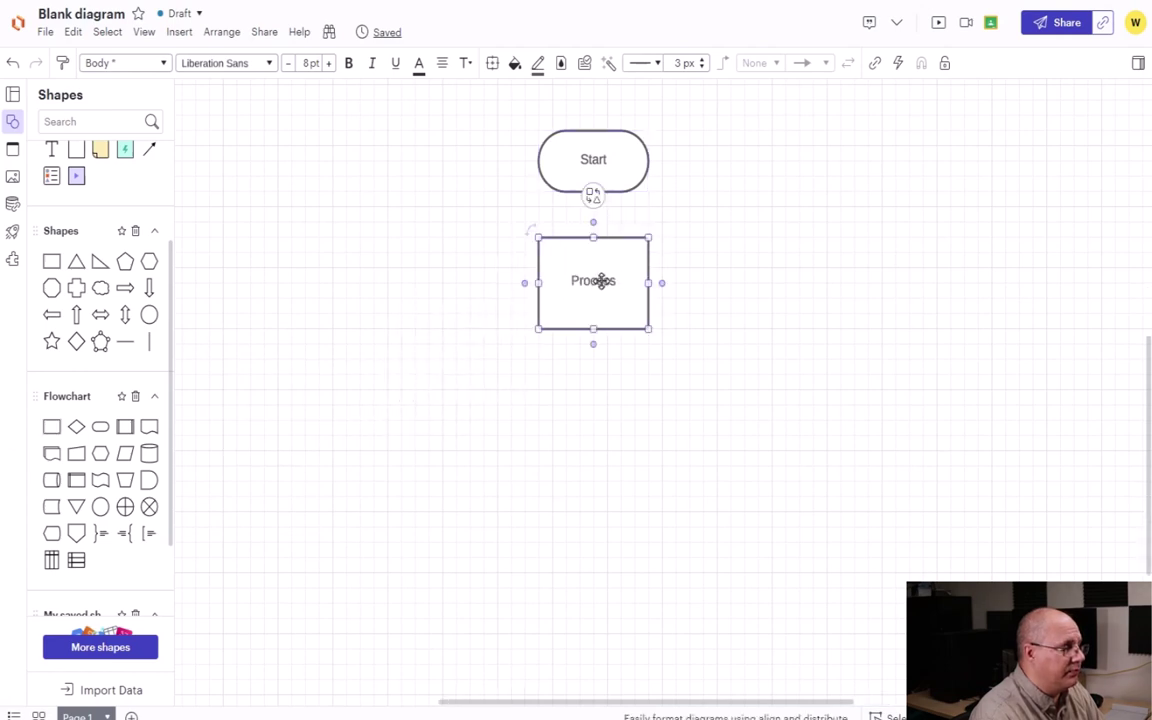
double_click(602, 281)
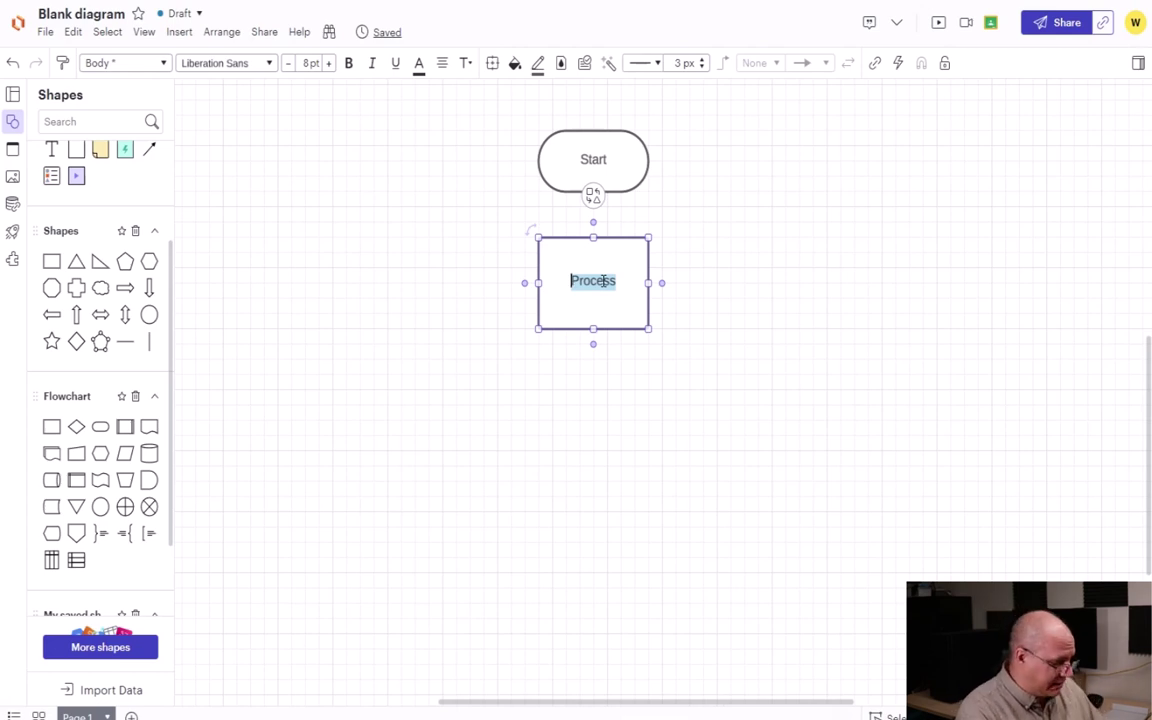
type("continue")
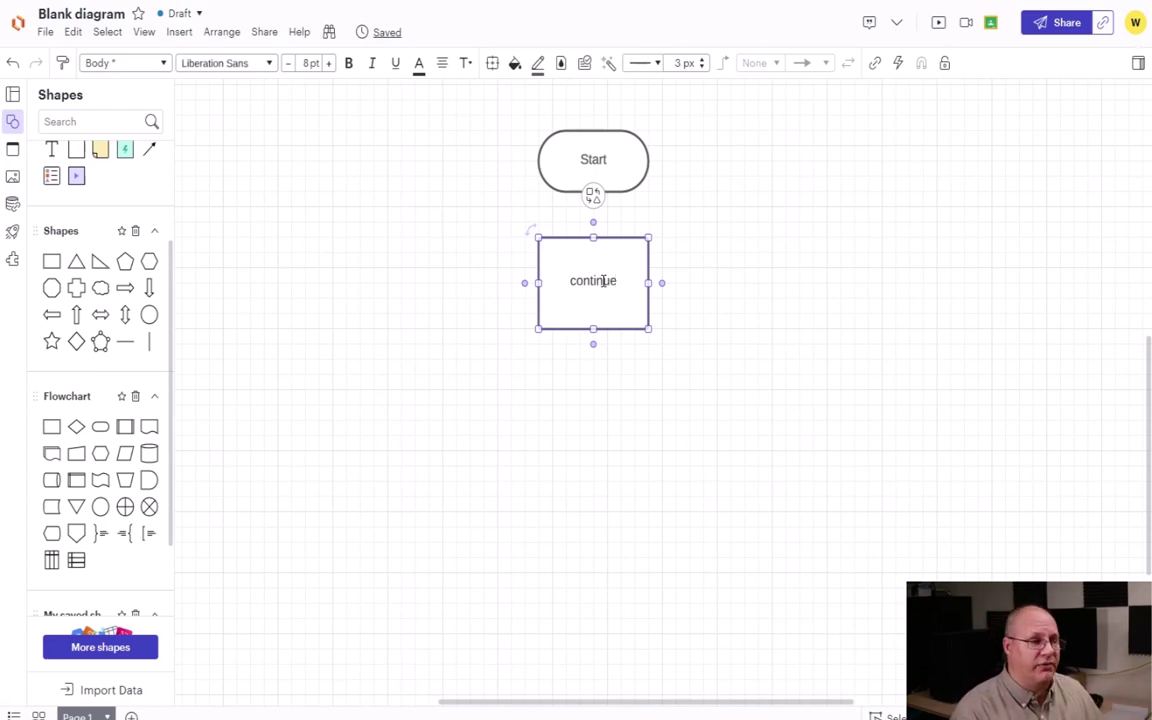
type("= \"y\"")
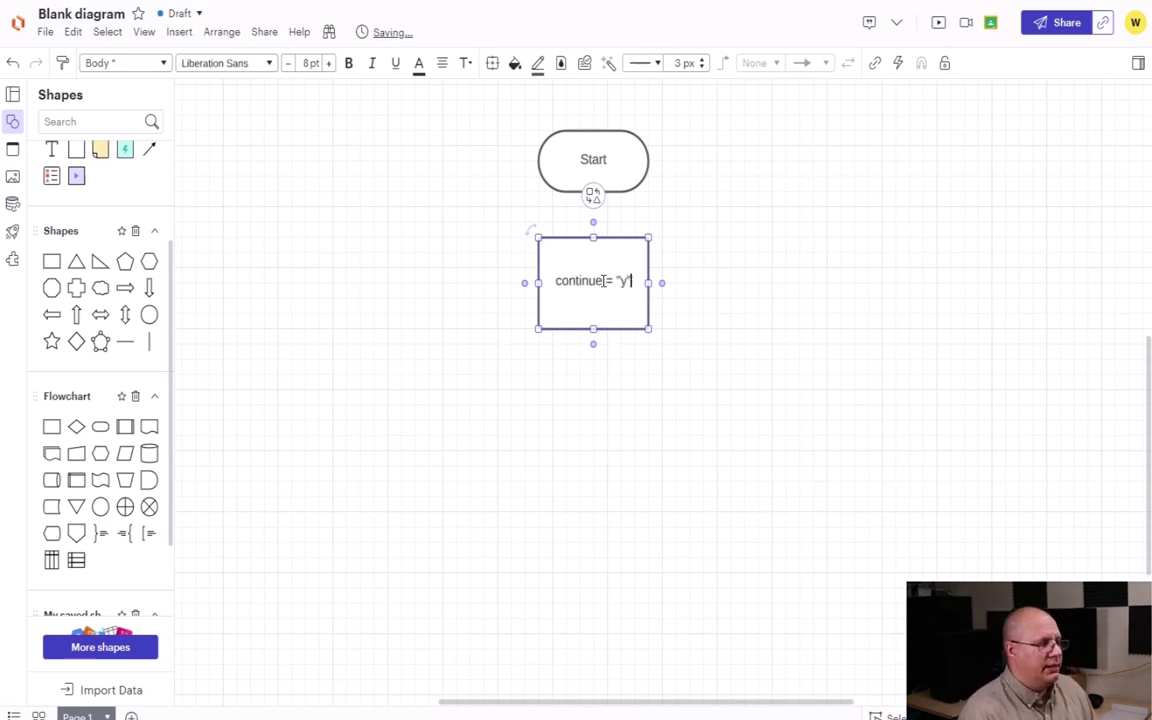
Arrow Start to the continue box, then add and connect a continue == "y" diamond below it
left_click_drag(593, 193, 593, 237)
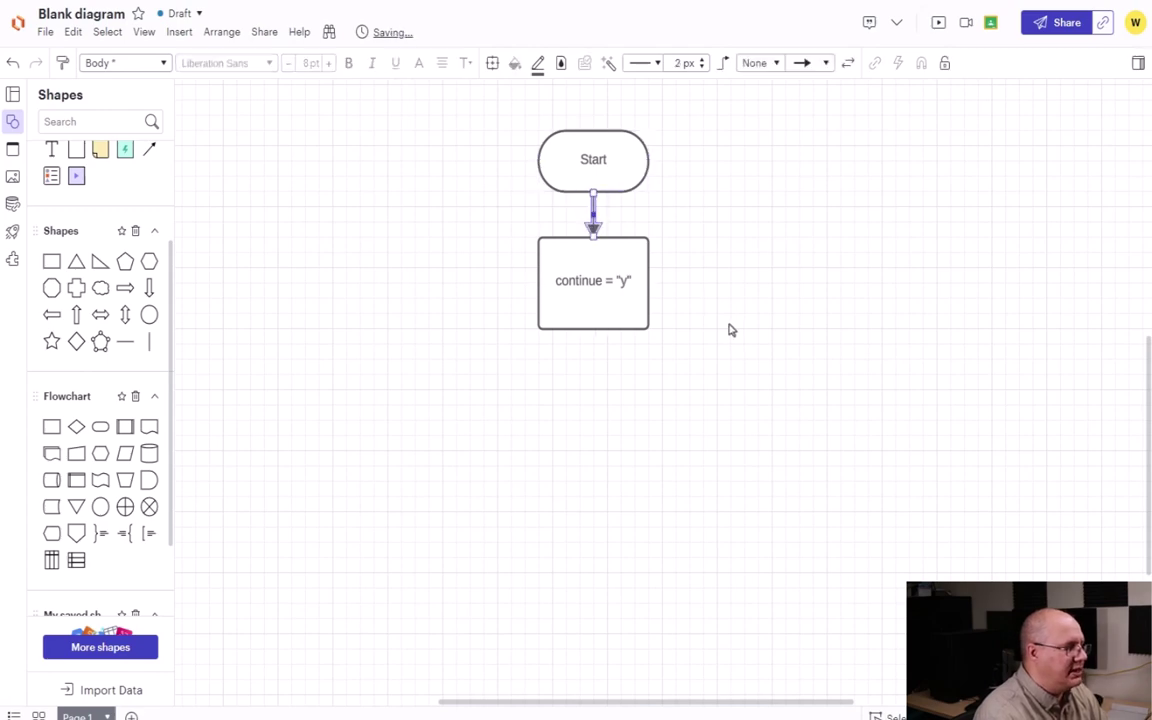
mouse_move(19, 427)
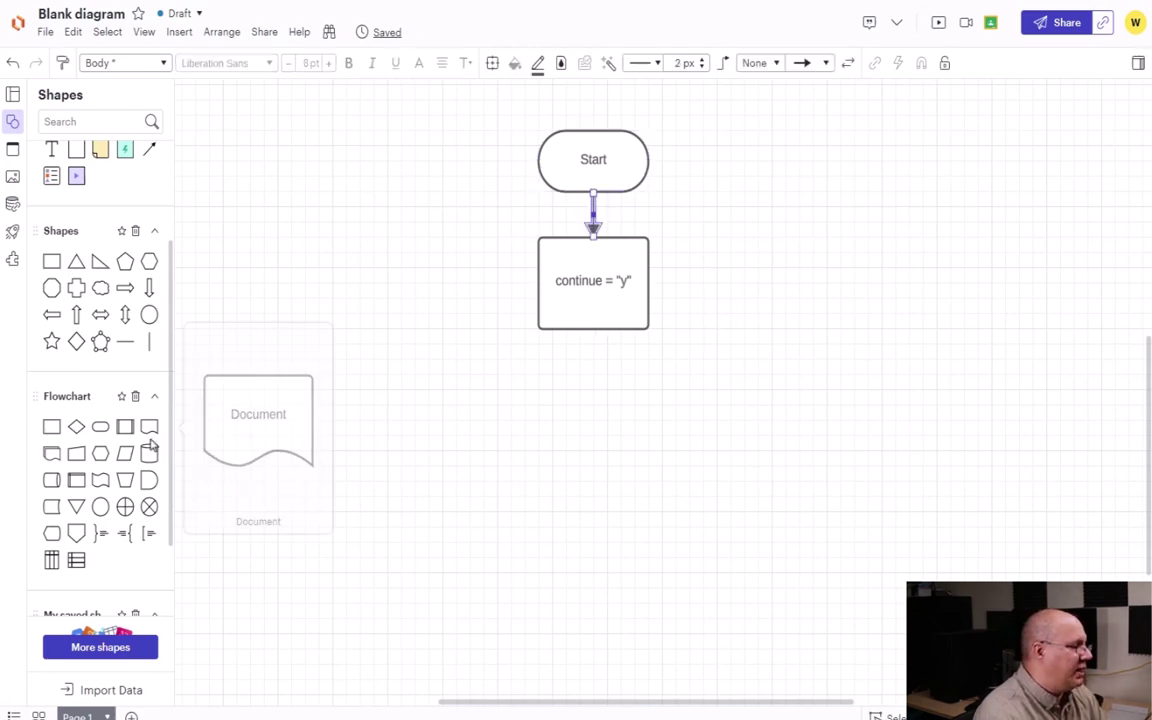
left_click_drag(76, 427, 593, 450)
double_click(593, 450)
type("continue")
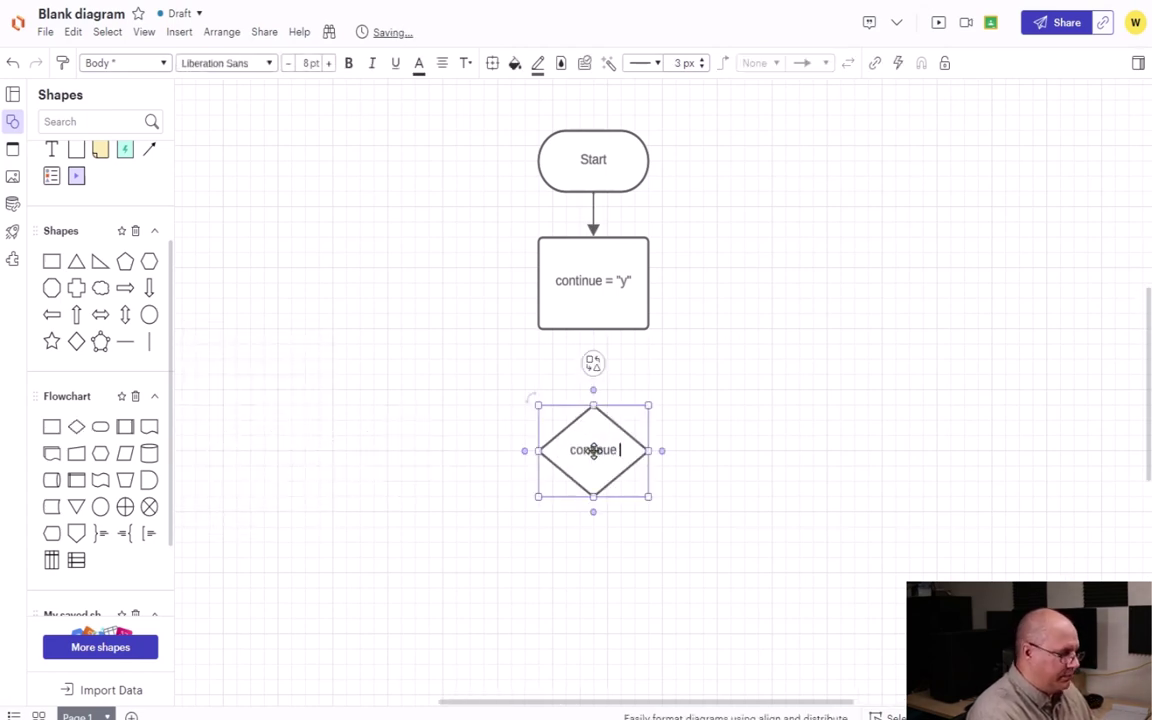
type(" == \"y\"")
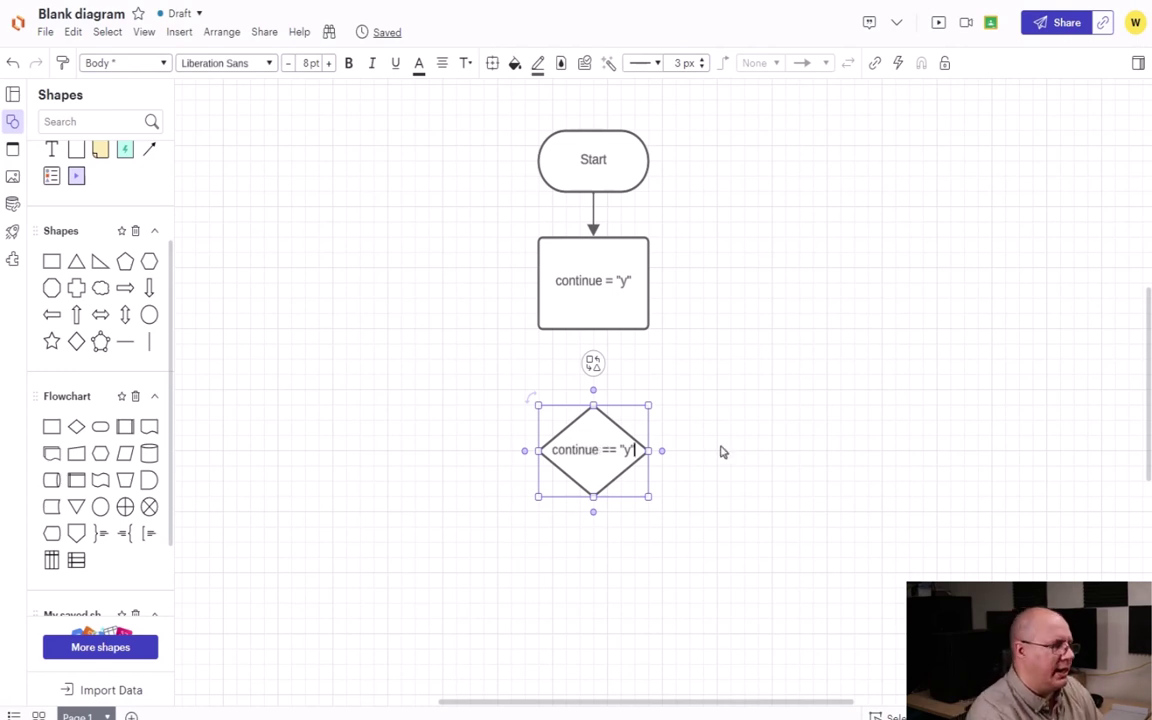
left_click(680, 380)
left_click_drag(593, 329, 594, 398)
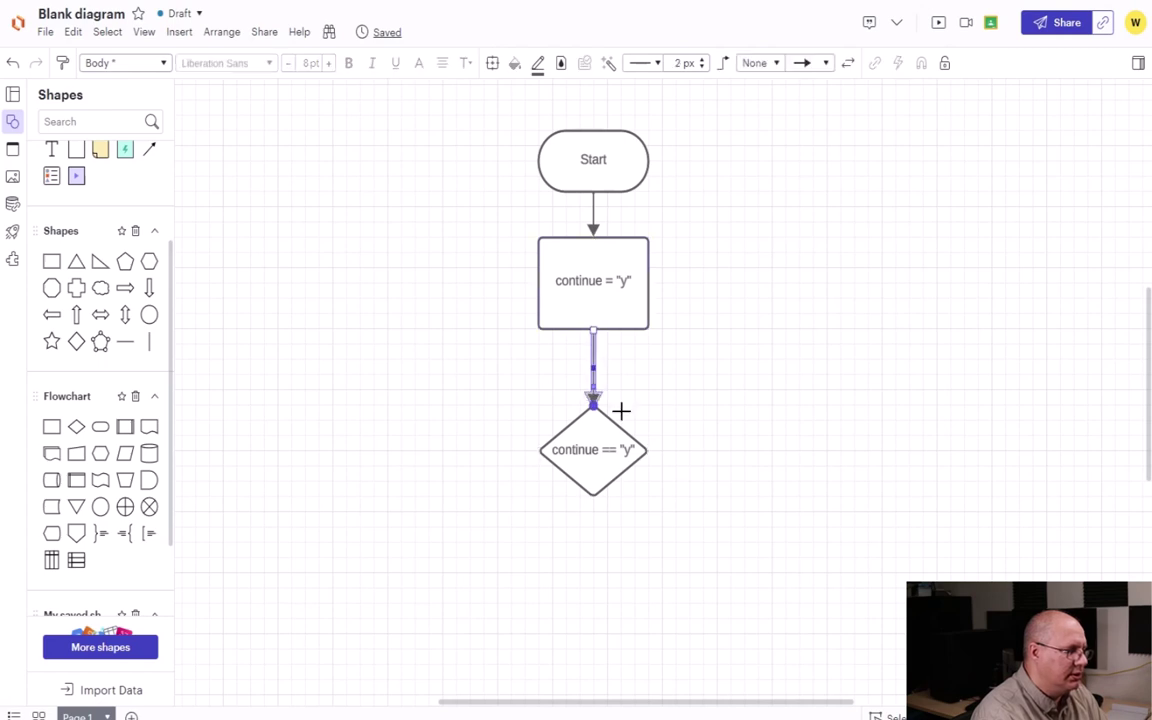
left_click(752, 478)
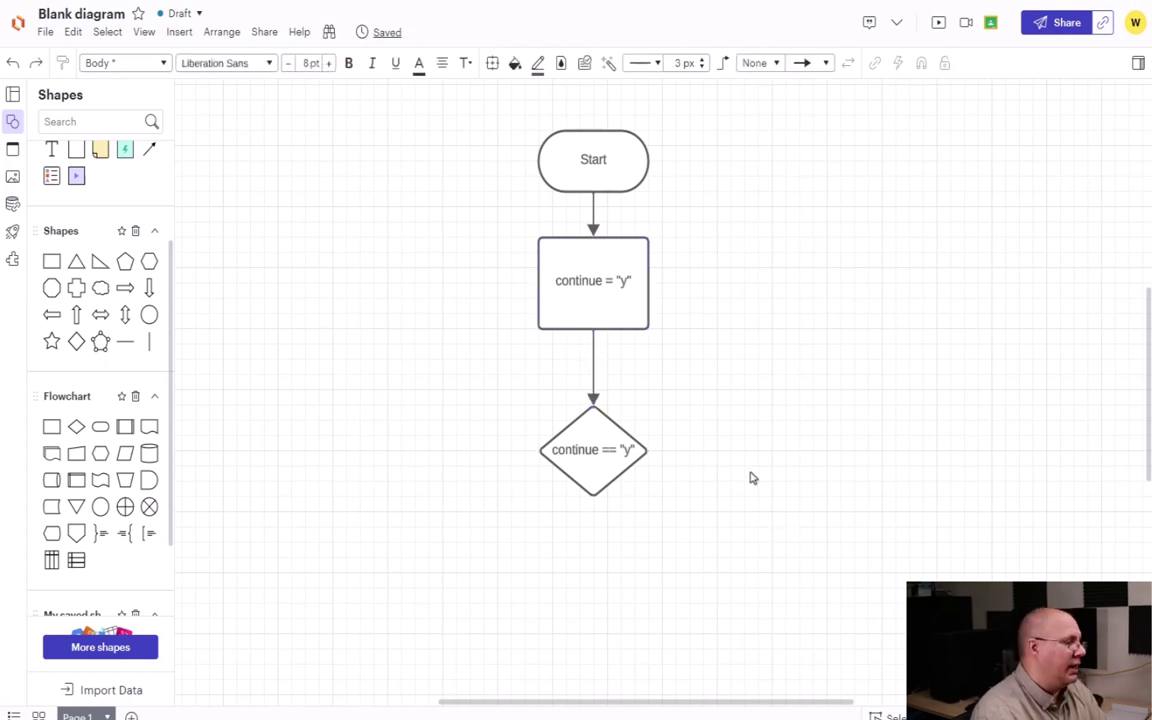
Add a 'print: The app is running.' parallelogram right of the diamond with a Yes arrow
left_click_drag(125, 453, 805, 437)
type("print")
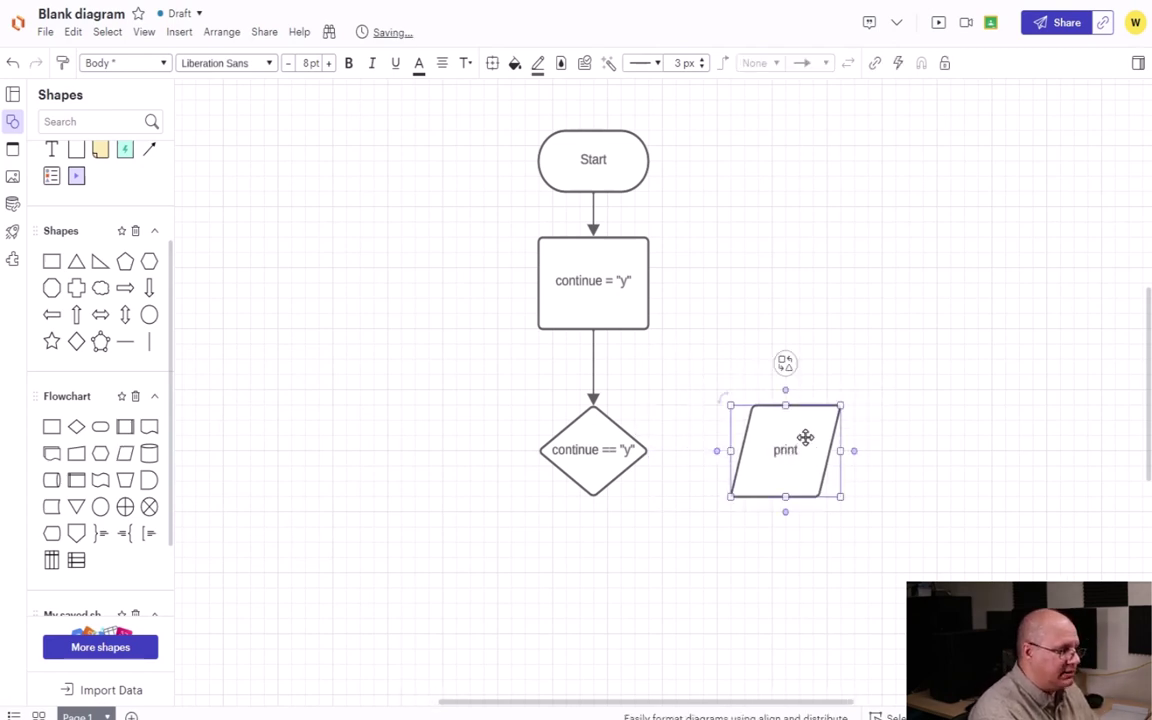
type(": ")
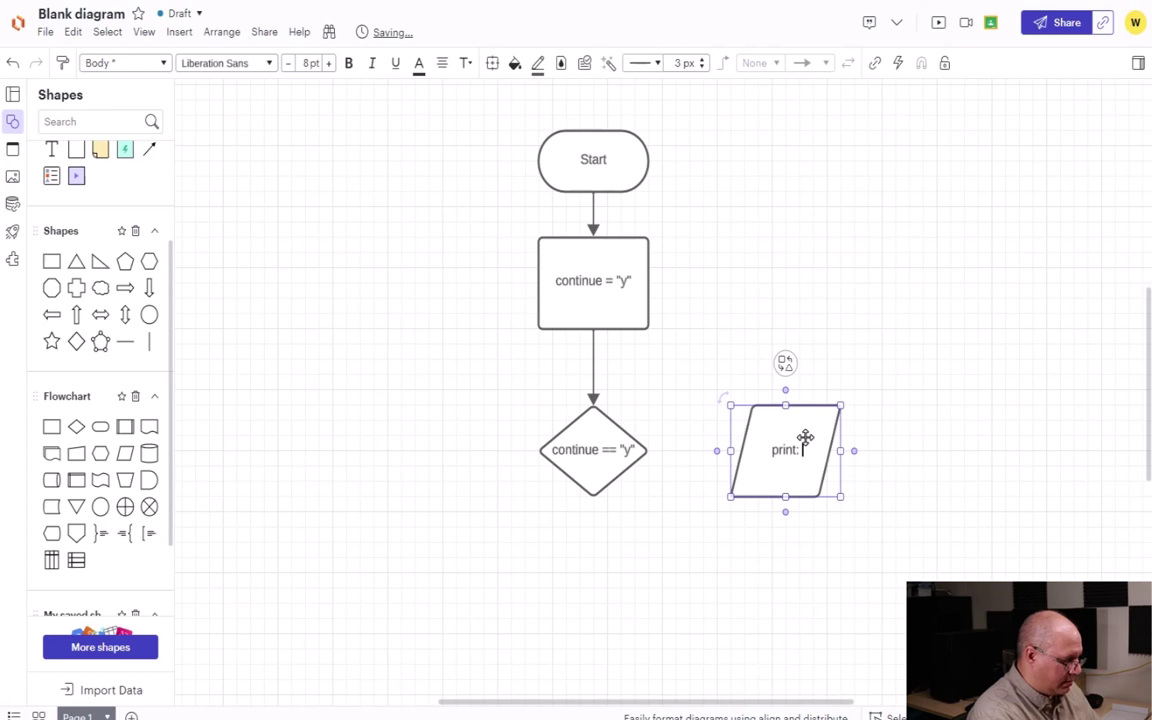
type("The app is")
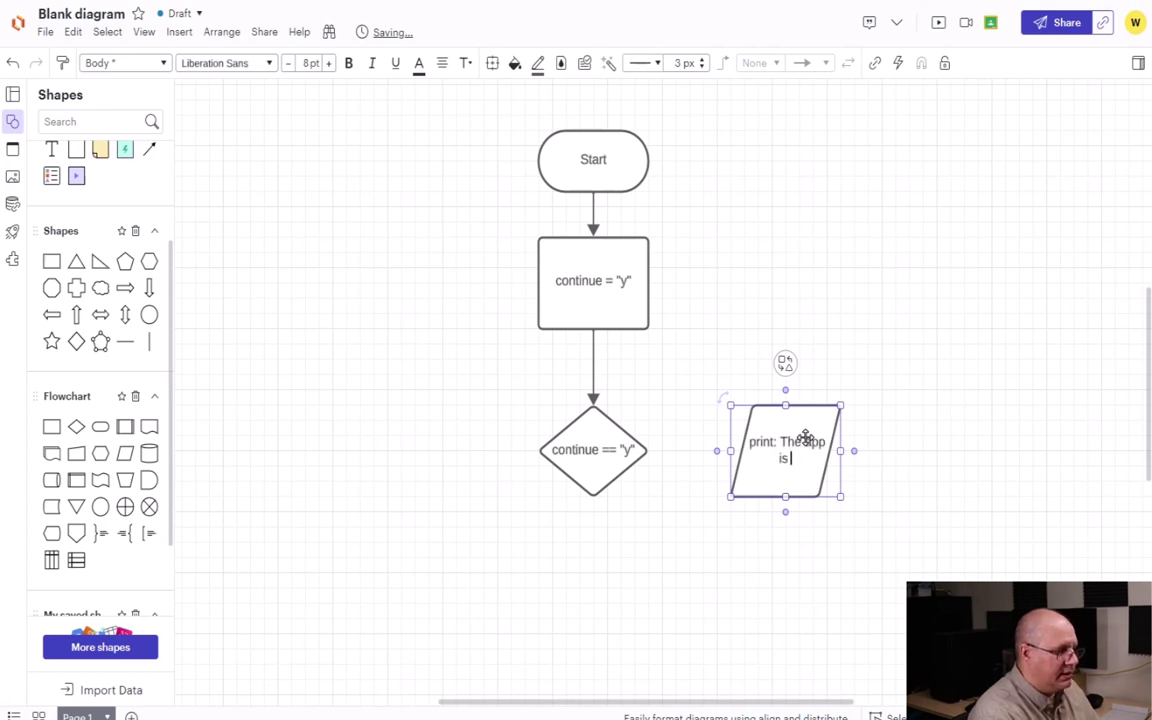
type(" running.")
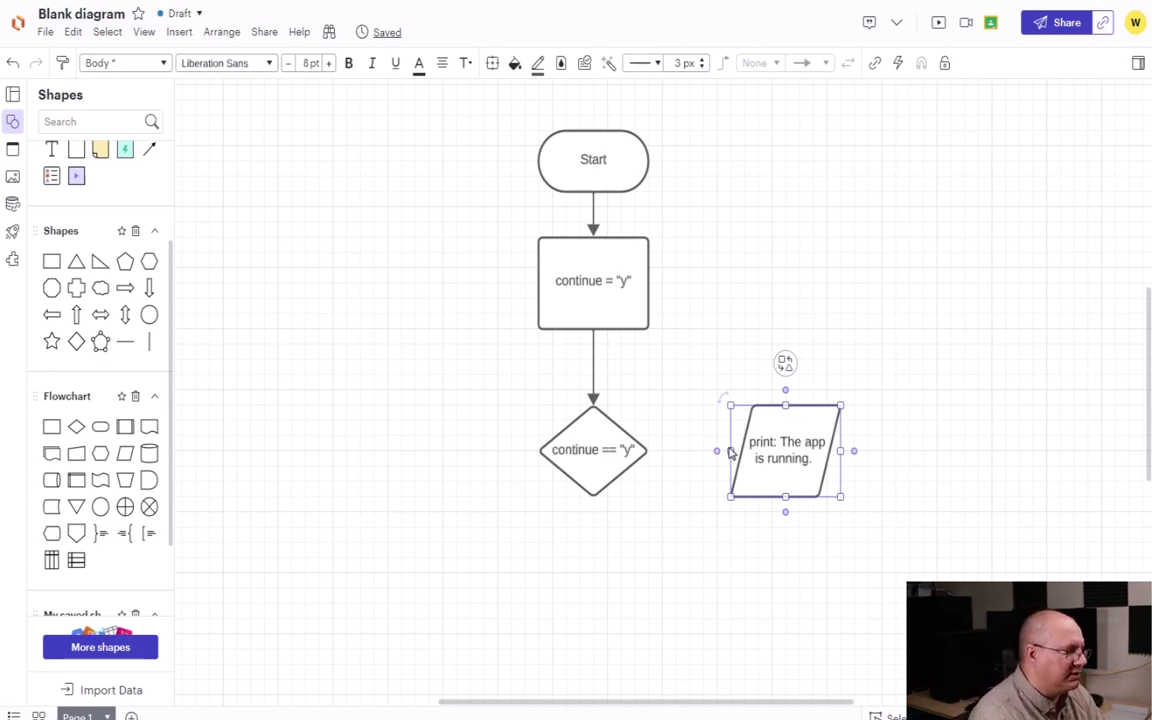
left_click(656, 449)
left_click_drag(660, 450, 750, 452)
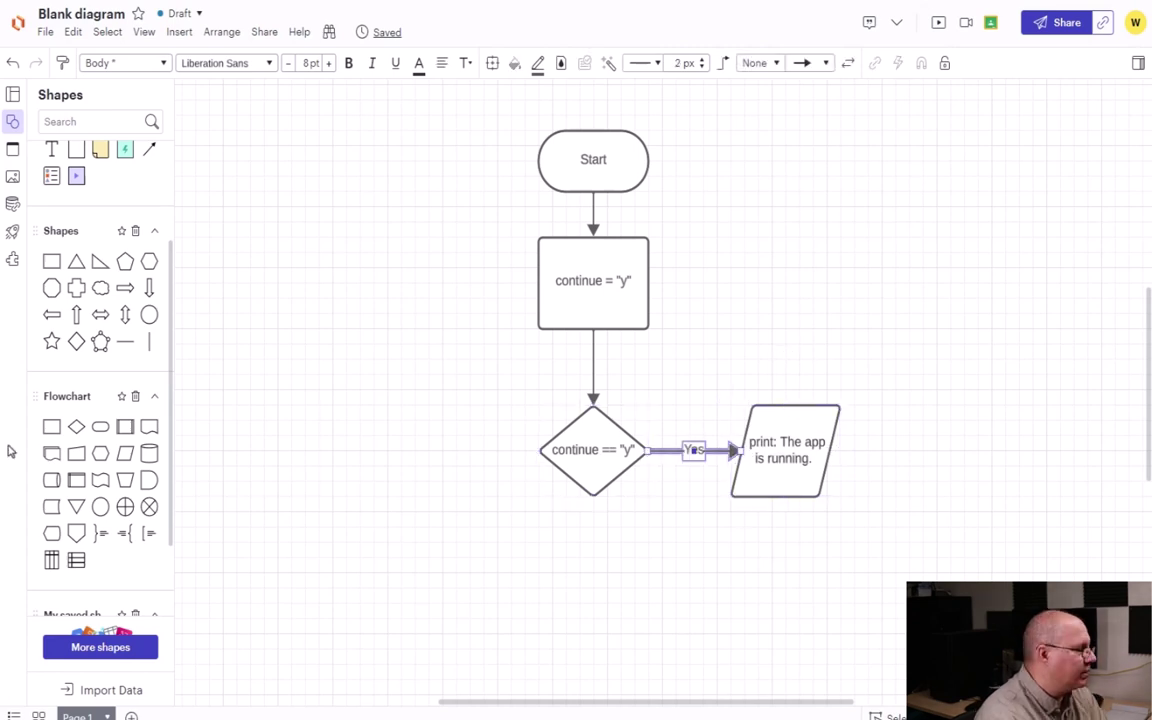
Add an 'input: Should we continue? y/n - continue' shape after print, looping back to the diamond
left_click_drag(124, 453, 961, 463)
type("input:")
type(" Should we")
type(" continue")
type("?")
type(" y/n")
type(" -")
type(" continue")
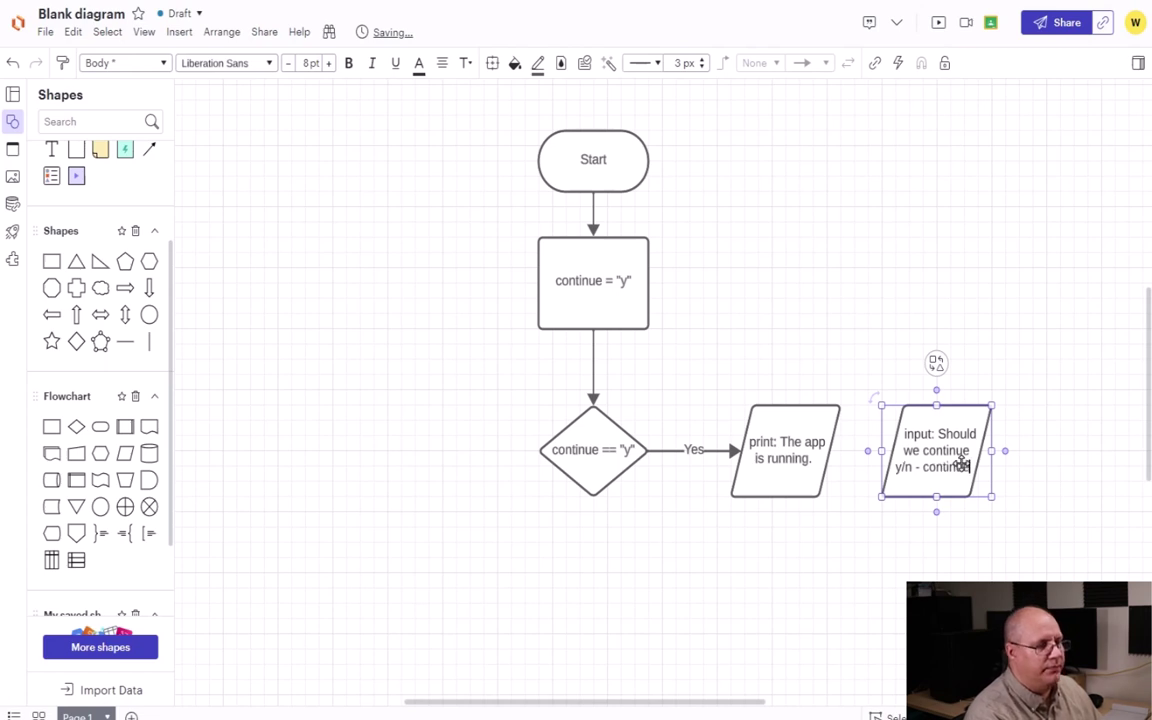
left_click(879, 507)
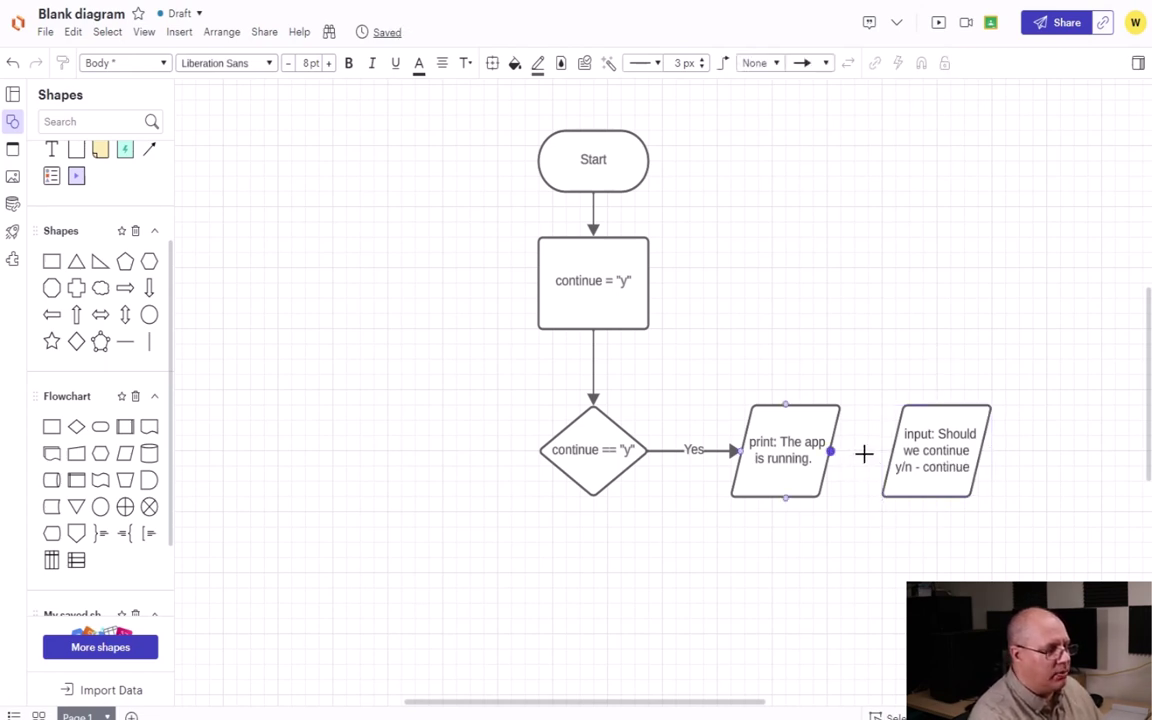
left_click_drag(830, 451, 924, 450)
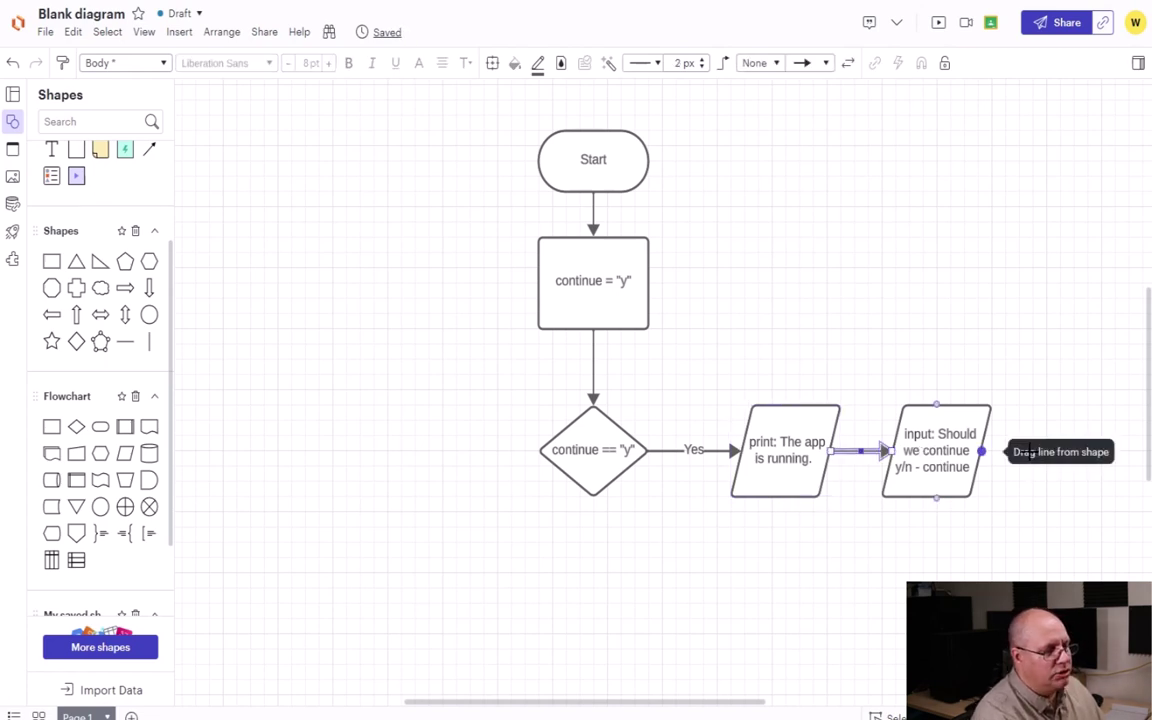
left_click_drag(1028, 452, 596, 362)
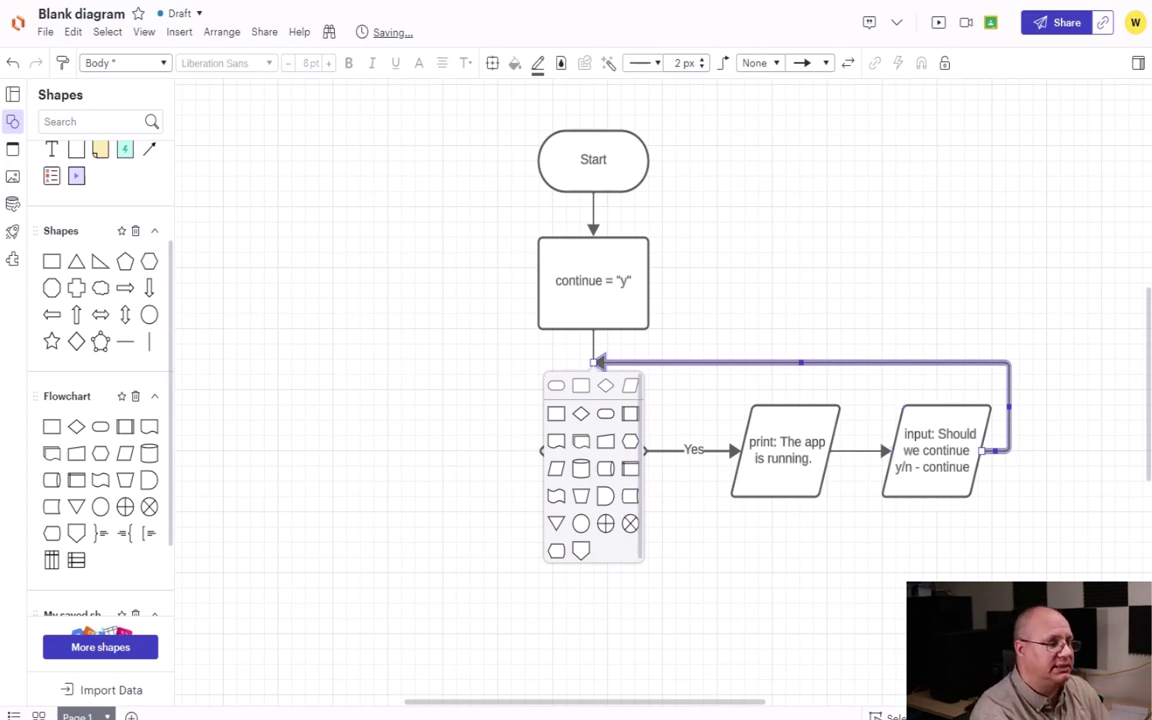
Keep the loop arrow into the decision without adding a shape at its end
left_click(926, 242)
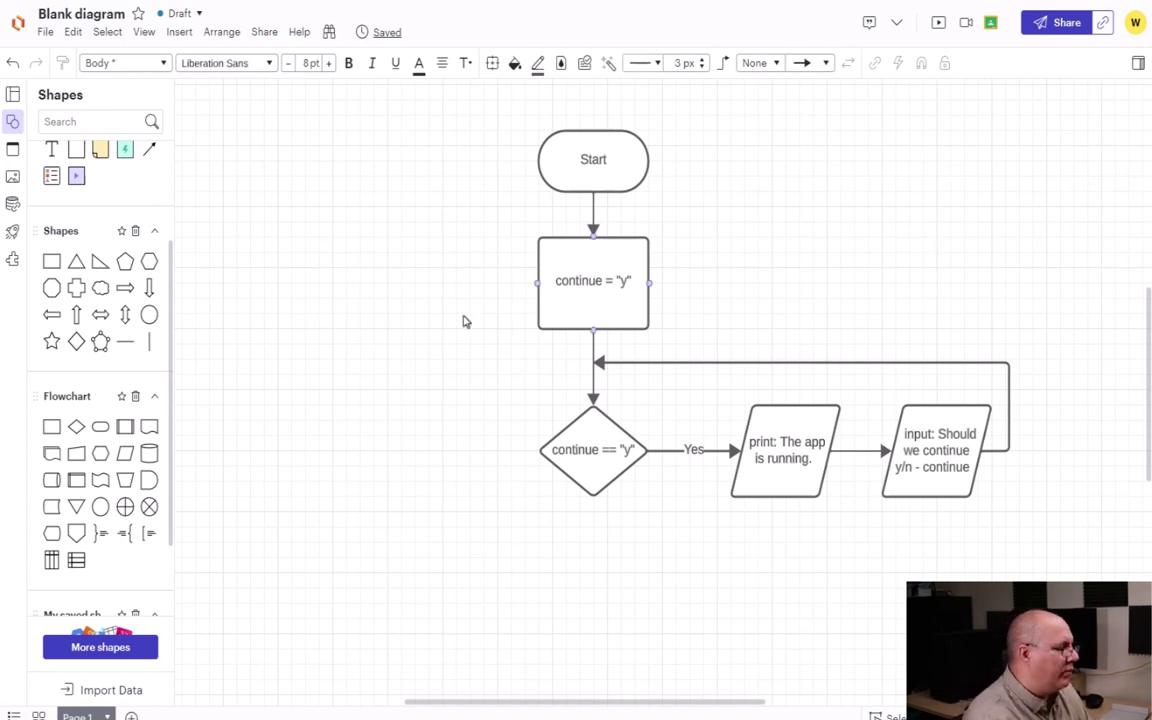
Place an End terminator below the diamond and join them with a No arrow
mouse_move(50, 427)
left_click_drag(50, 427, 600, 607)
double_click(601, 607)
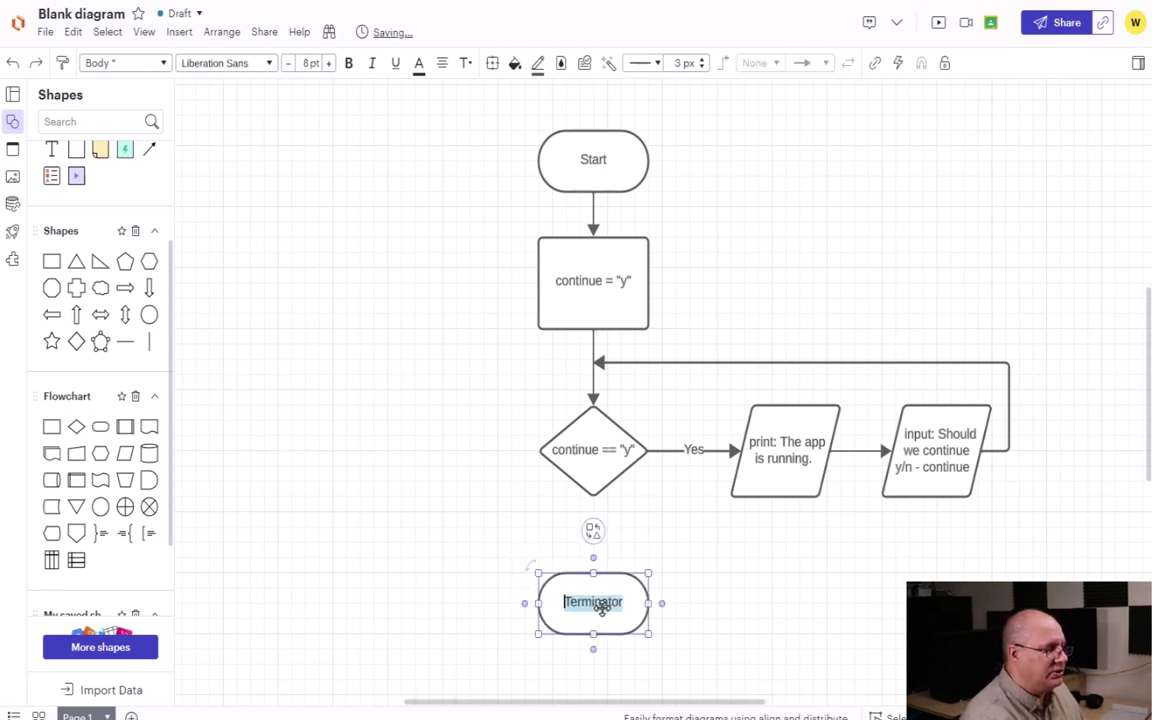
type("End")
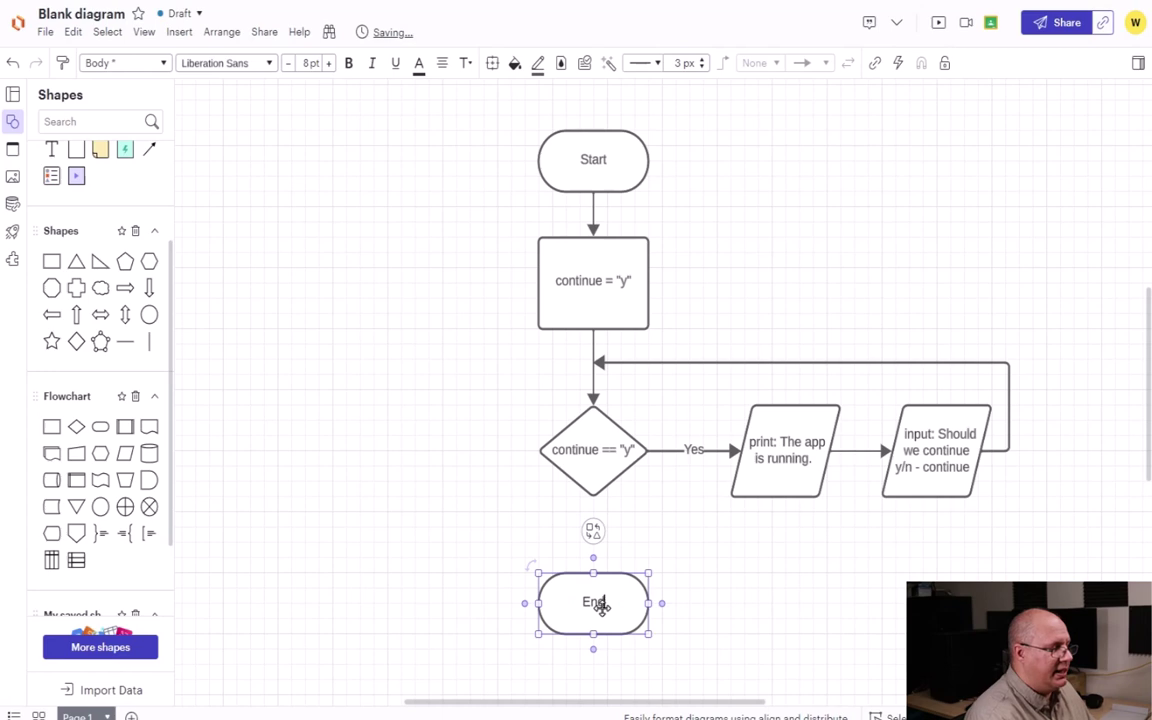
left_click(730, 604)
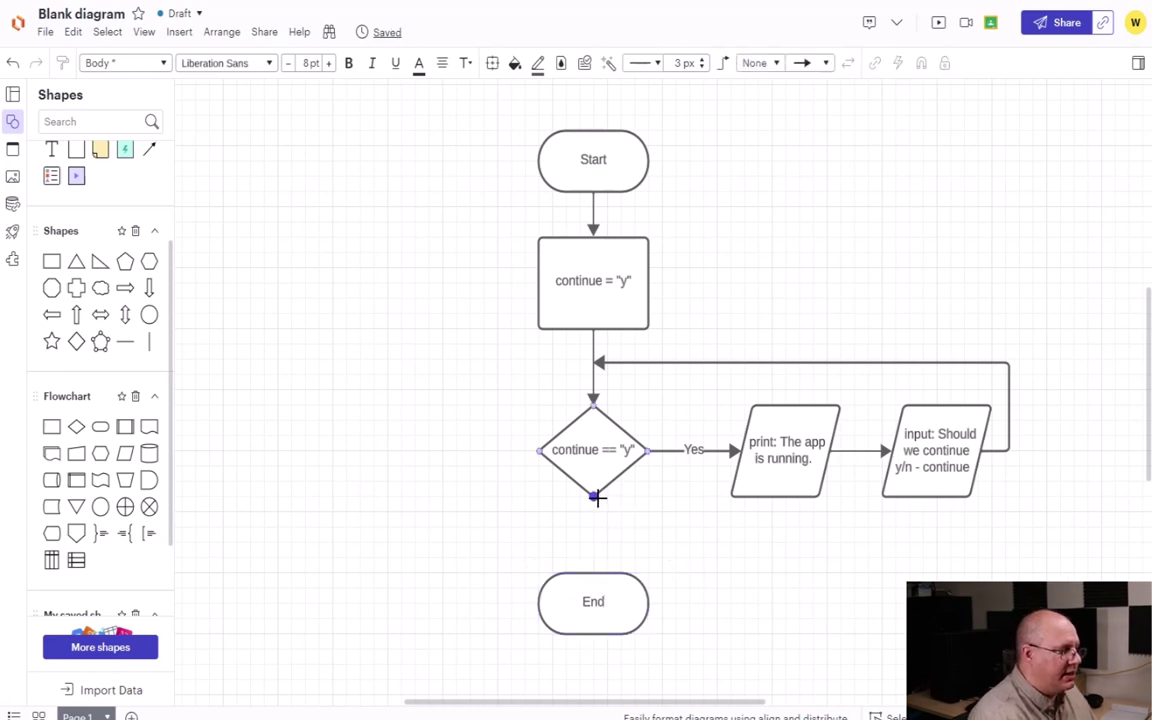
left_click_drag(594, 497, 594, 568)
left_click(850, 597)
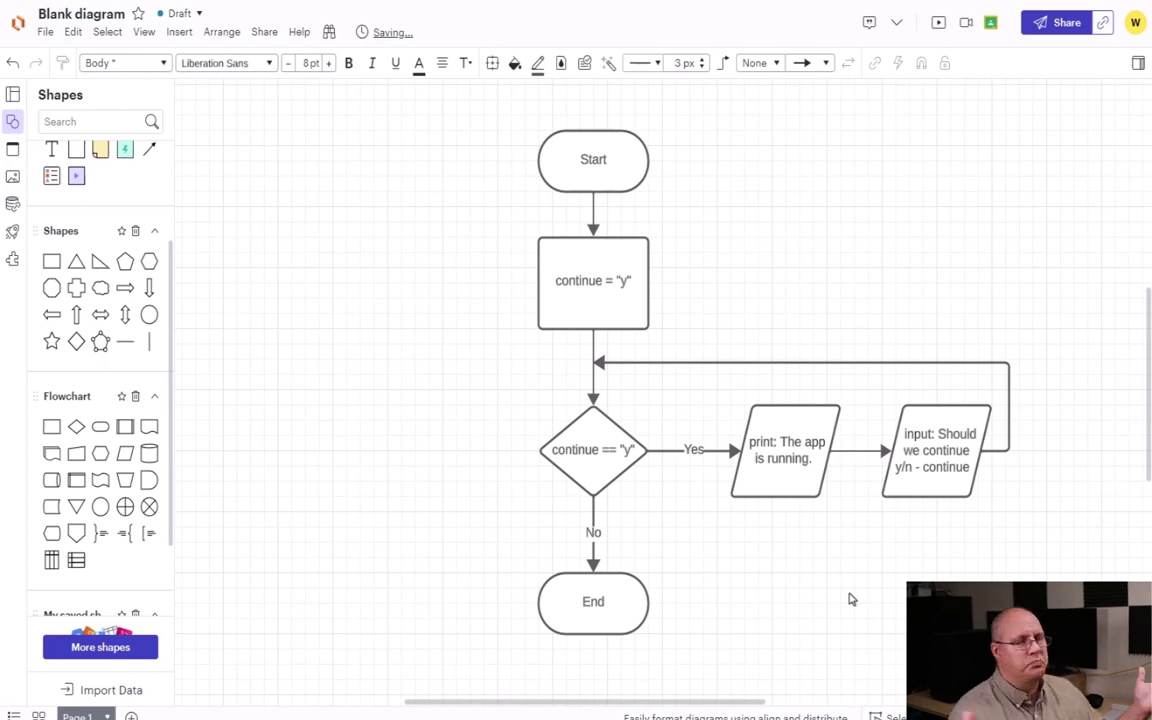